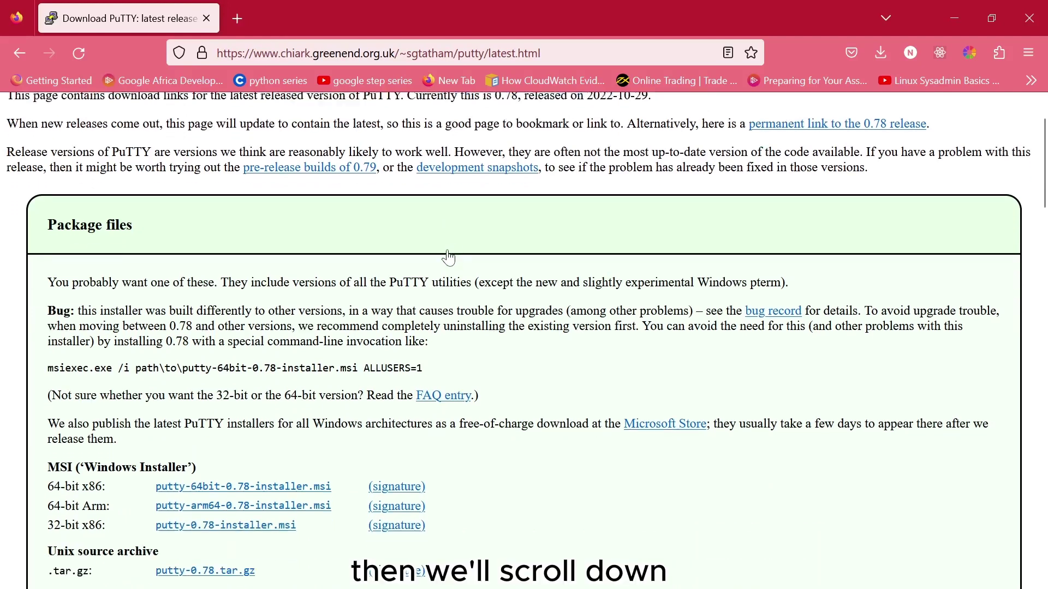
Download the 64-bit x86 Windows installer putty-64bit-0.78-installer.msi and launch it
{"action": "scroll", "coordinate": [448, 258], "scroll_direction": "down", "scroll_amount": 2}
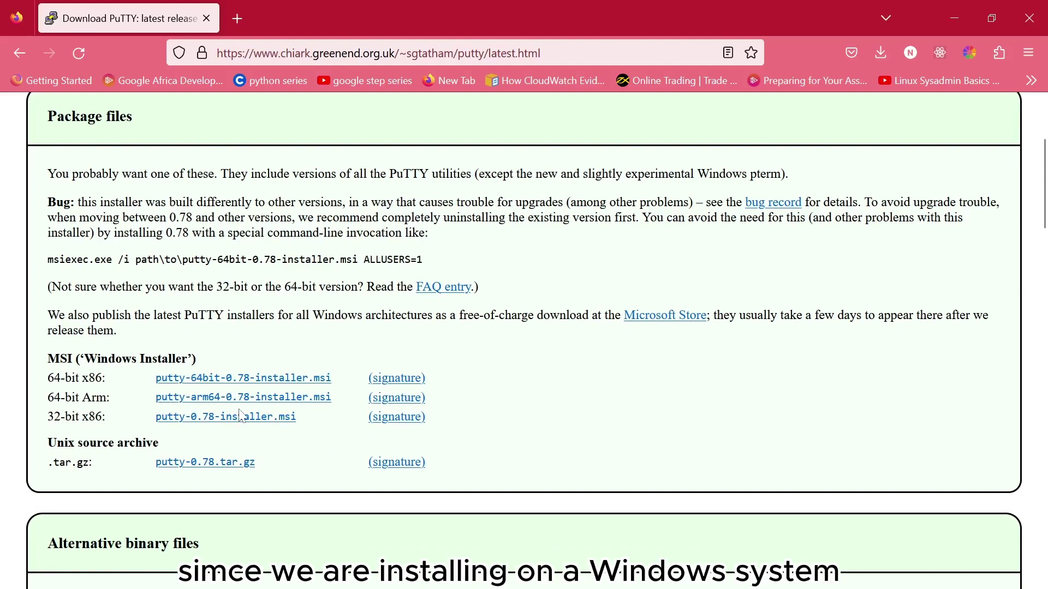
{"action": "scroll", "coordinate": [242, 416], "scroll_direction": "down", "scroll_amount": 1}
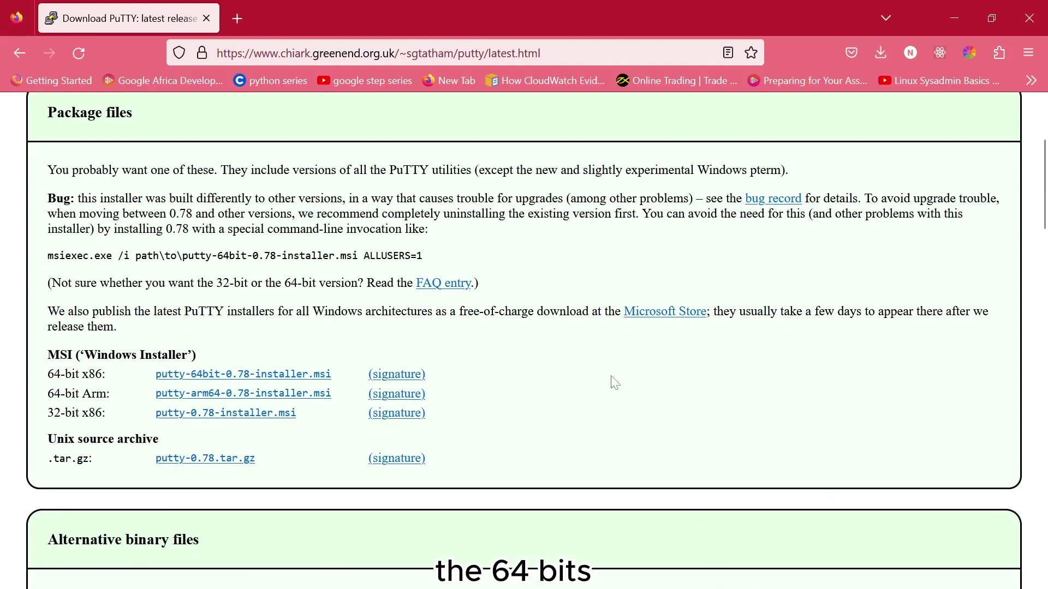
{"action": "left_click", "coordinate": [313, 375]}
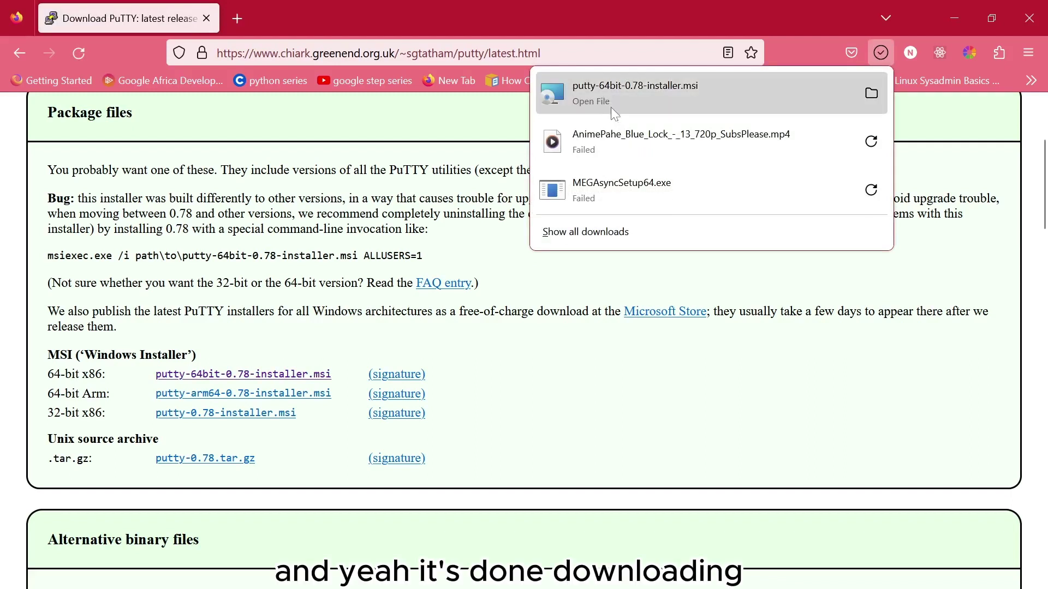
{"action": "left_click", "coordinate": [608, 105]}
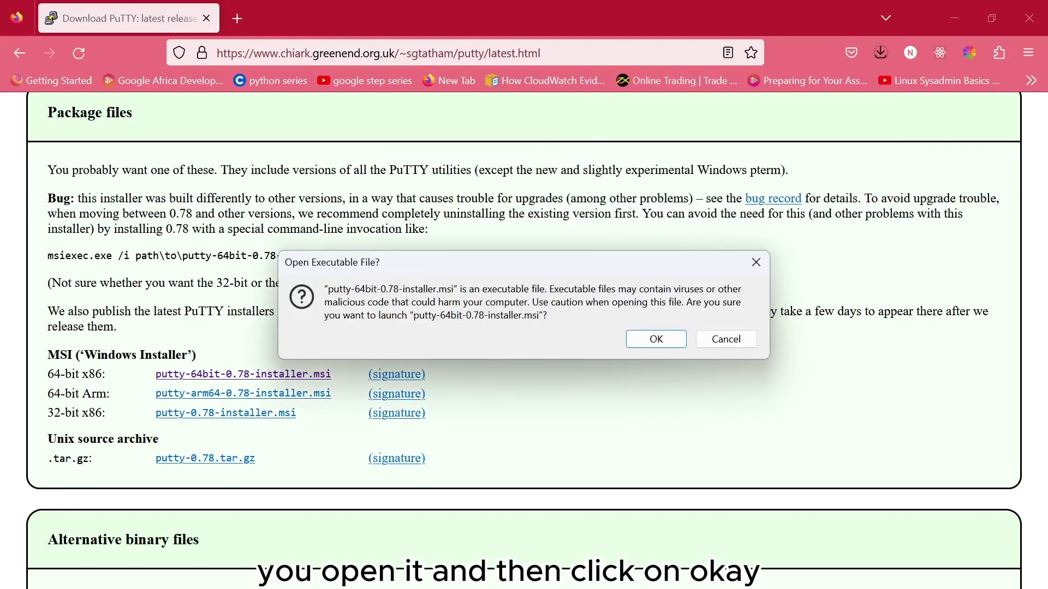
{"action": "left_click", "coordinate": [669, 341]}
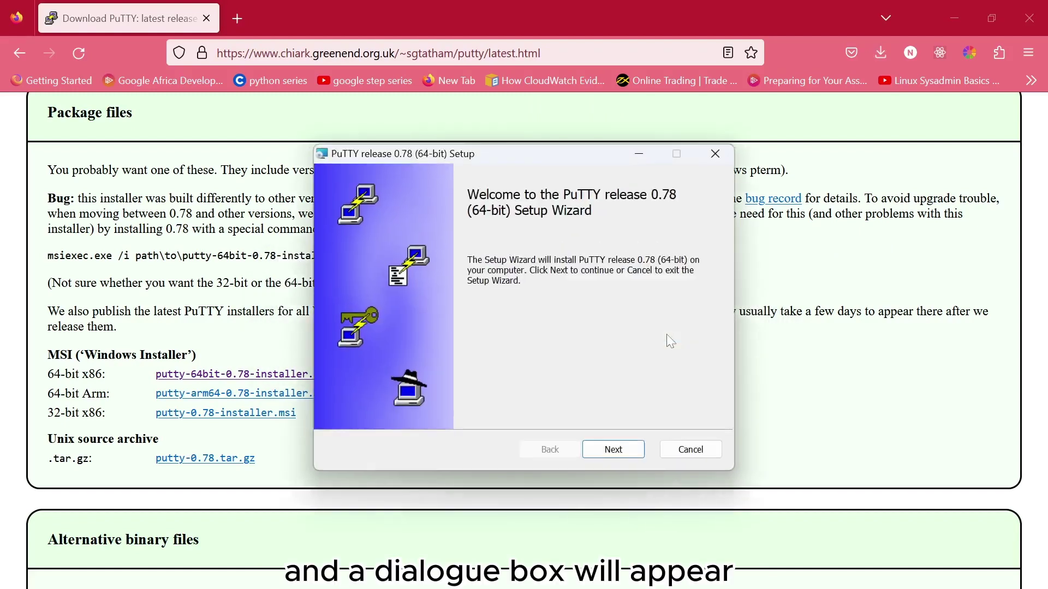
Install PuTTY into the default destination folder with the desktop shortcut feature enabled
{"action": "left_click", "coordinate": [632, 449]}
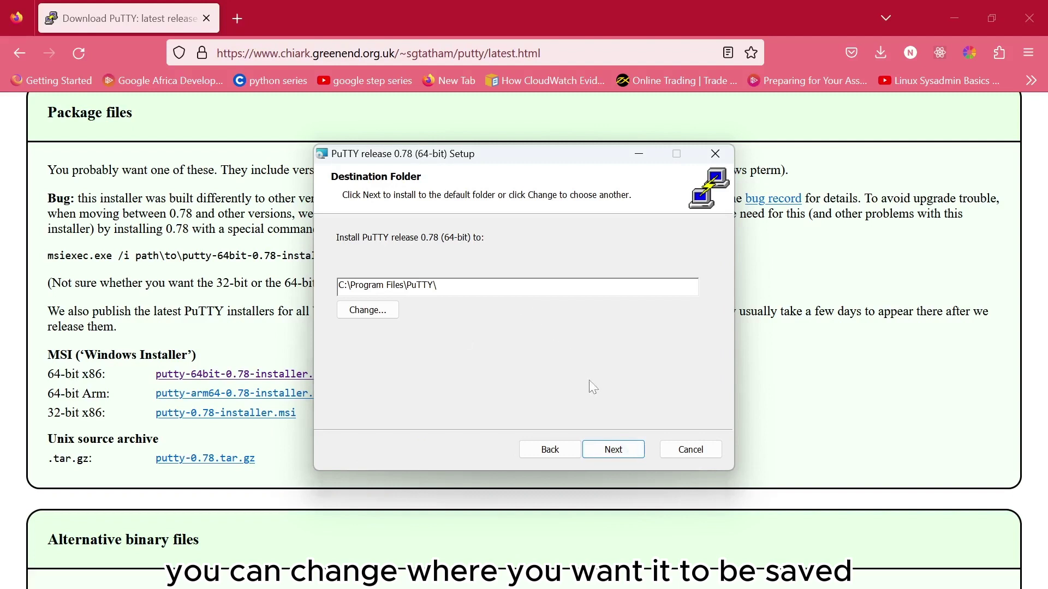
{"action": "left_click", "coordinate": [631, 455]}
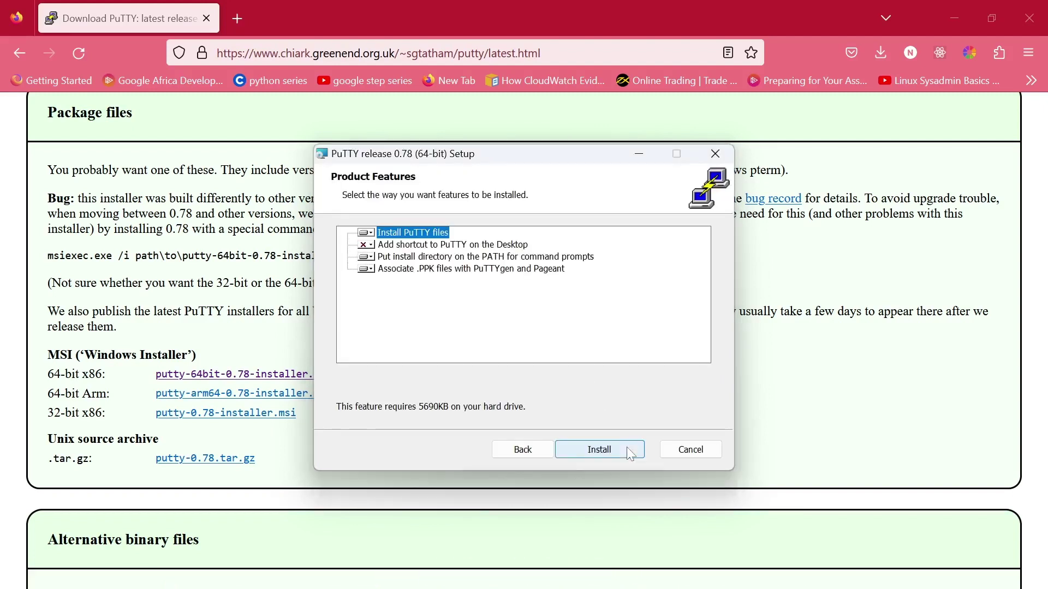
{"action": "left_click", "coordinate": [372, 246]}
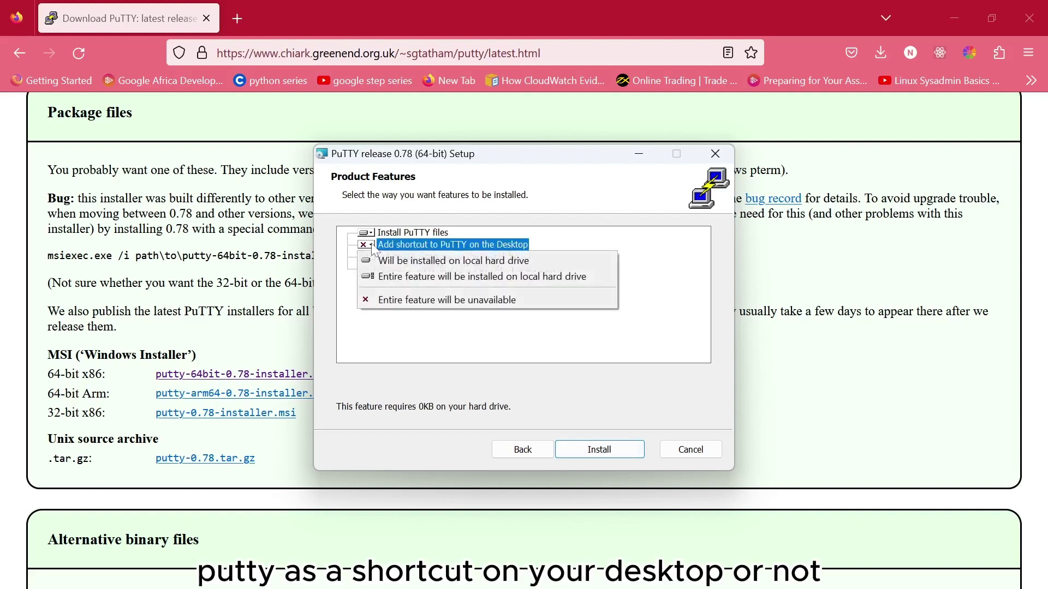
{"action": "left_click", "coordinate": [407, 274]}
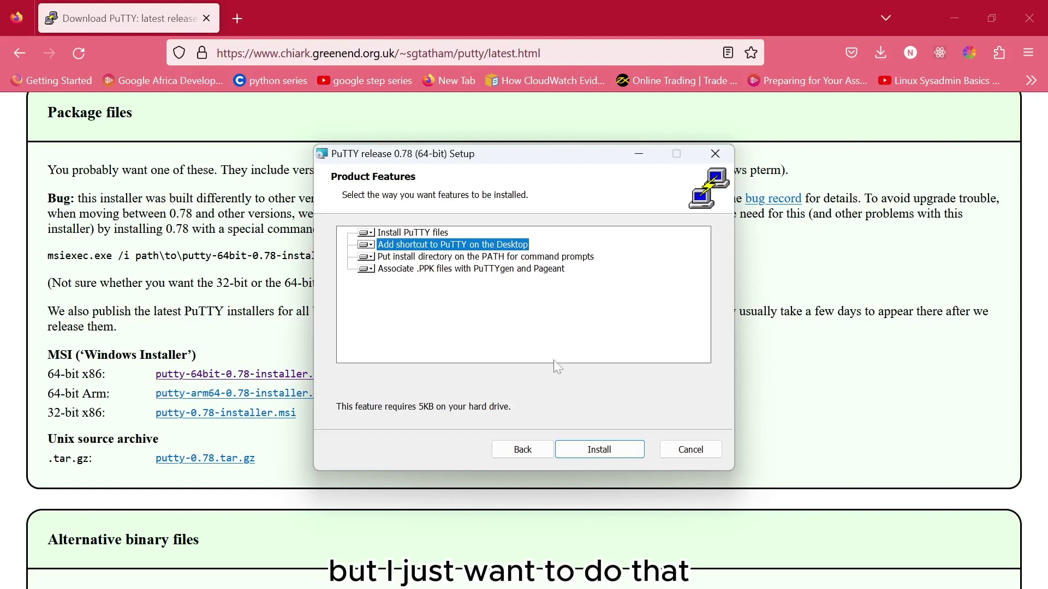
{"action": "left_click", "coordinate": [617, 455]}
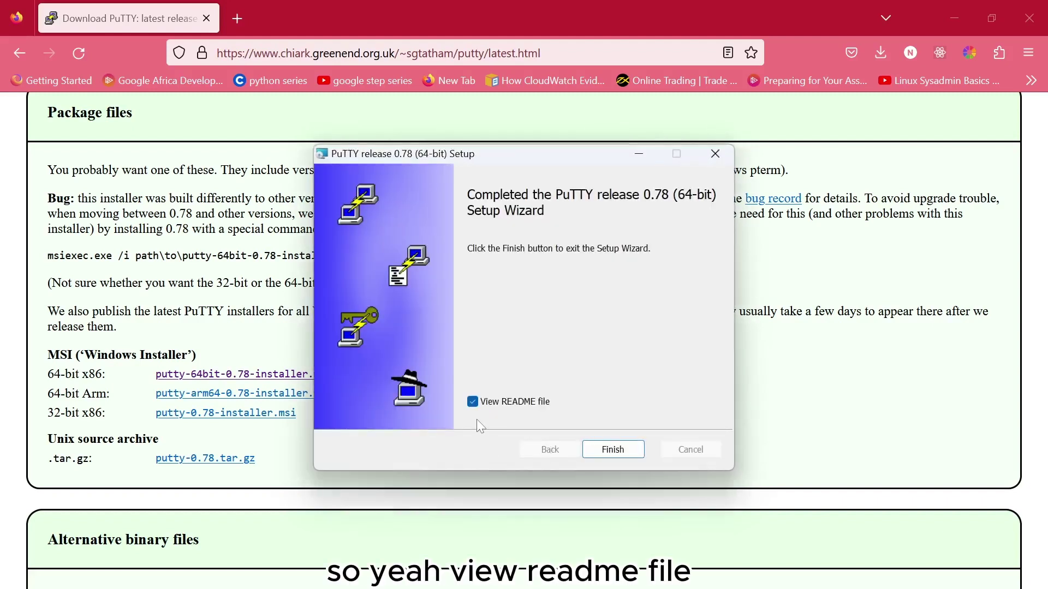
Finish the setup wizard, view its README file in Notepad just this once, and minimize the file
{"action": "left_click", "coordinate": [608, 452]}
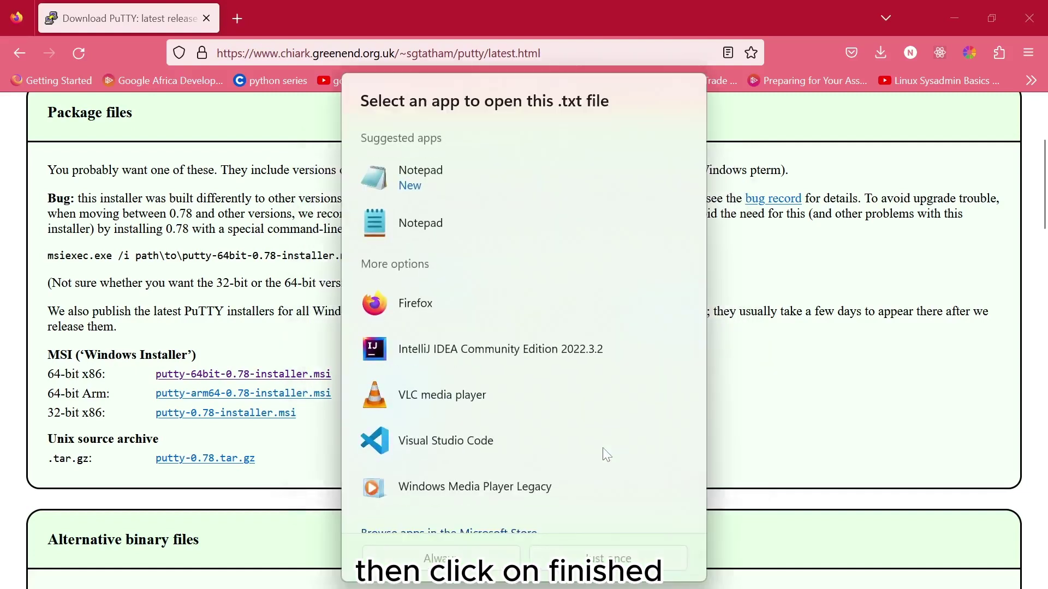
{"action": "left_click", "coordinate": [440, 179]}
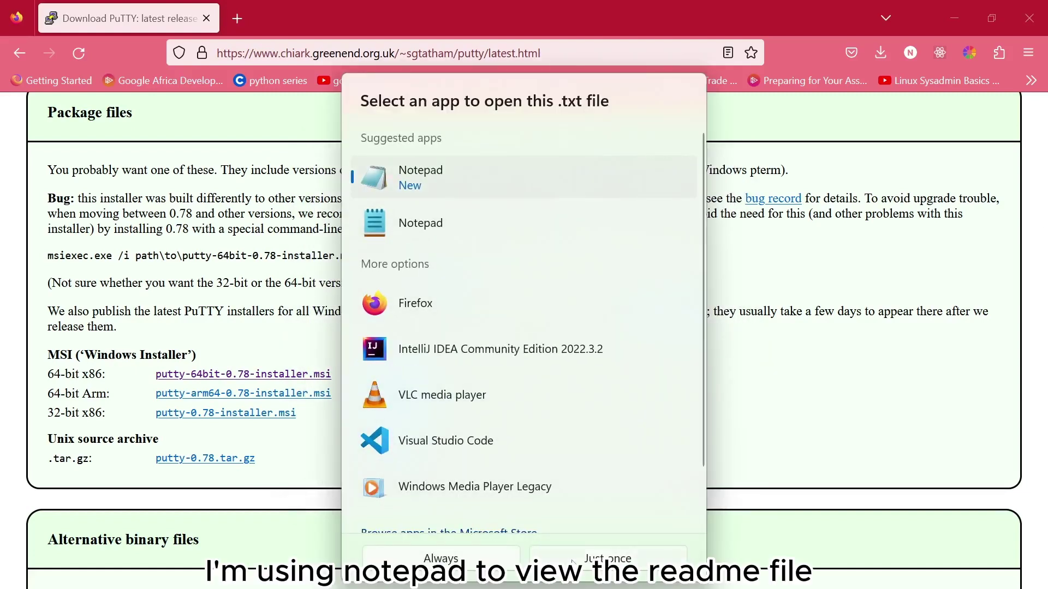
{"action": "left_click", "coordinate": [573, 562]}
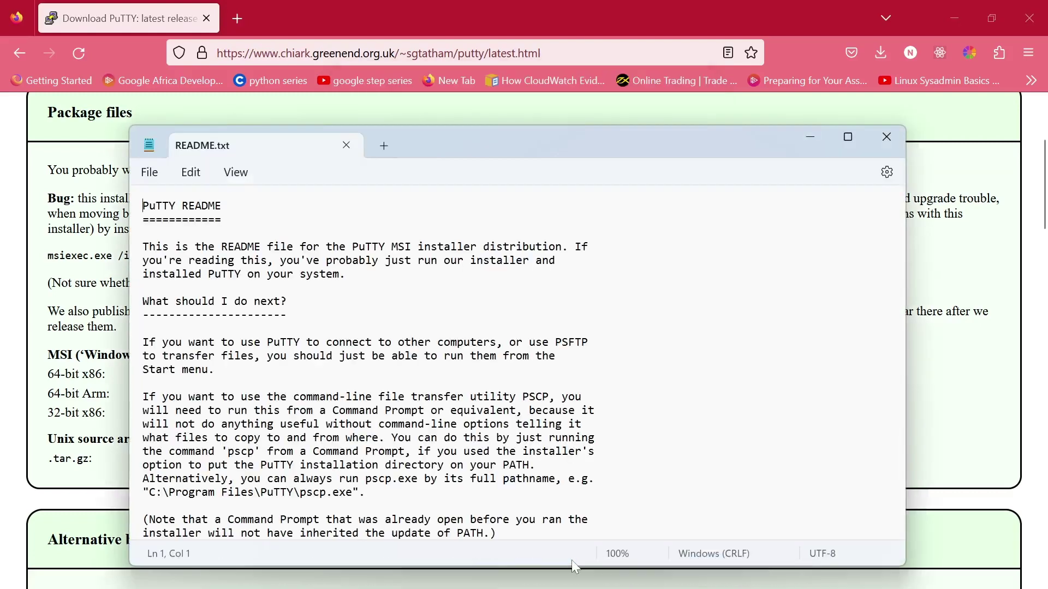
{"action": "scroll", "coordinate": [518, 360], "scroll_direction": "down", "scroll_amount": 5}
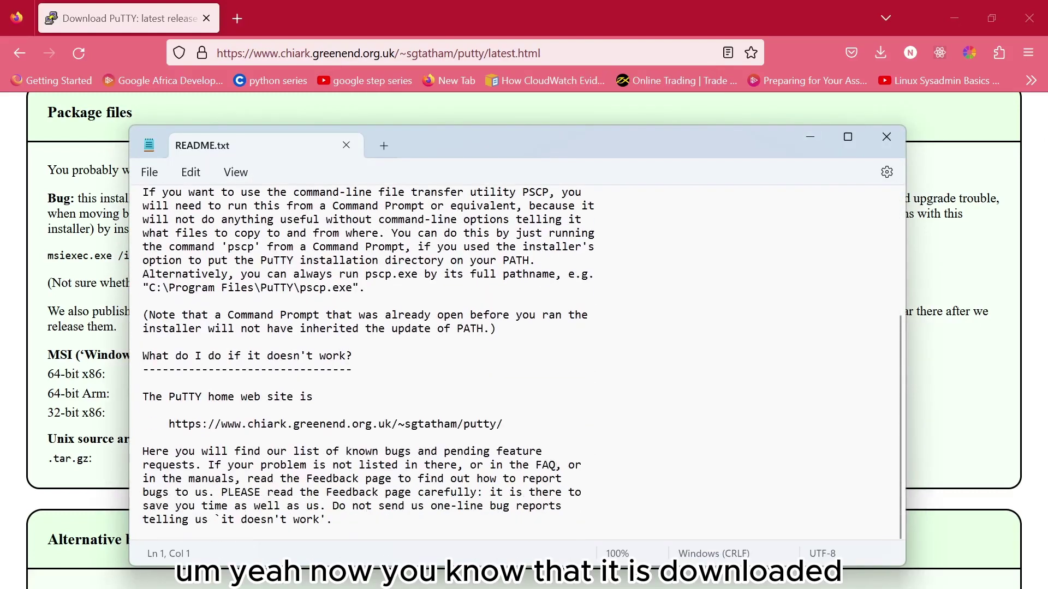
{"action": "left_click", "coordinate": [814, 137]}
Search Windows for the installed PuTTY application
{"action": "mouse_move", "coordinate": [706, 588]}
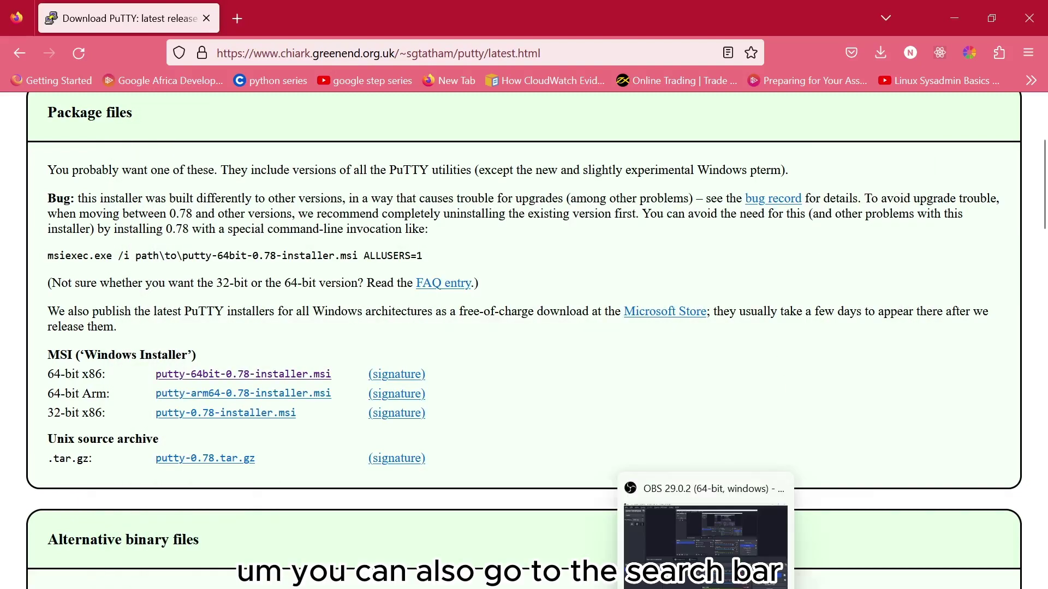
{"action": "key", "text": "super+s"}
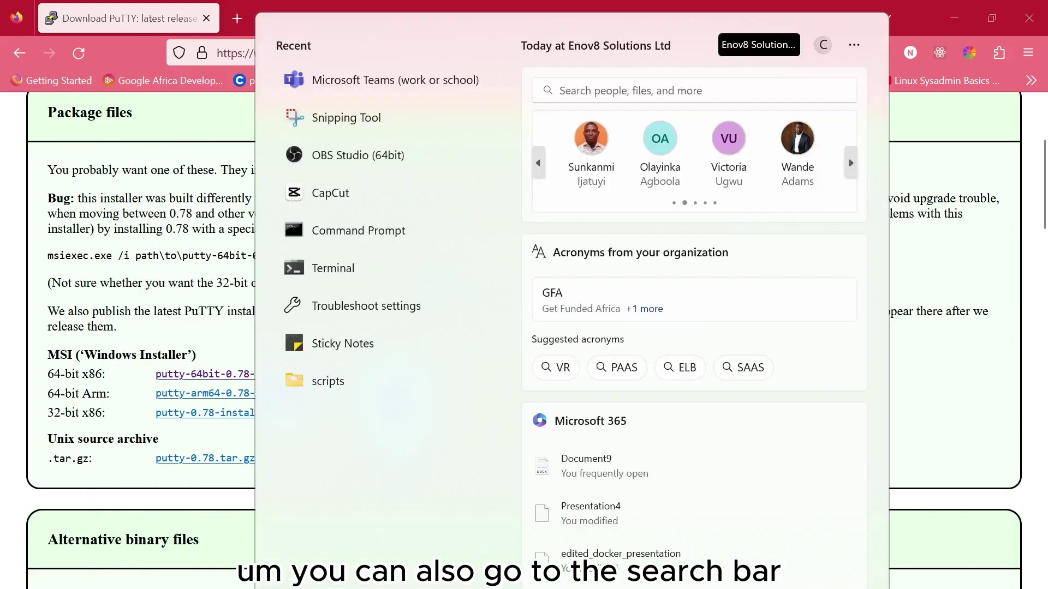
{"action": "type", "text": "pu"}
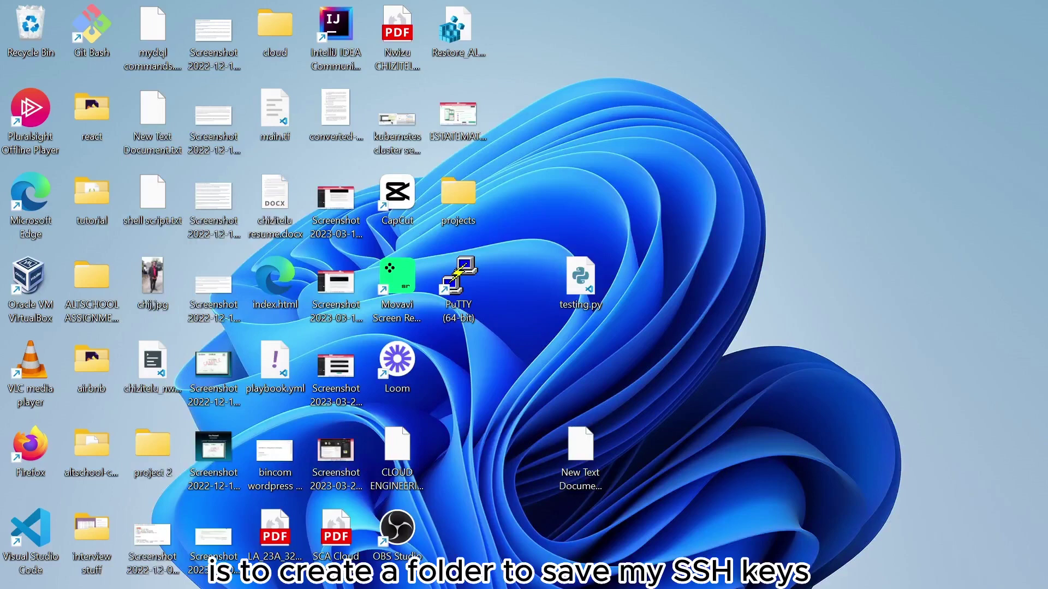
Create a new folder named "ssh keys" in the Documents folder using File Explorer
{"action": "mouse_move", "coordinate": [562, 588]}
{"action": "mouse_move", "coordinate": [562, 540]}
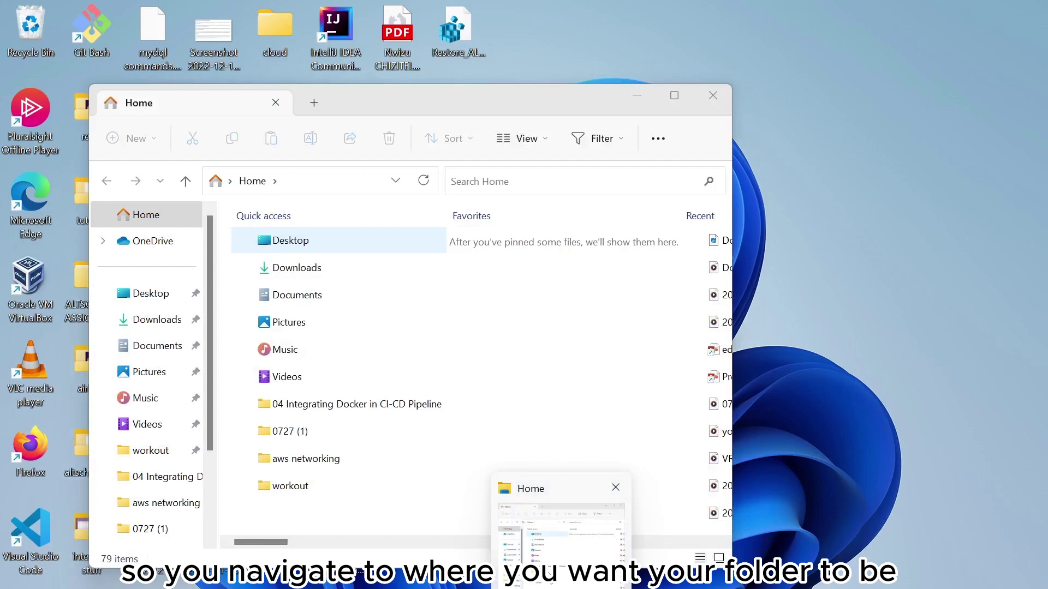
{"action": "left_click", "coordinate": [561, 541]}
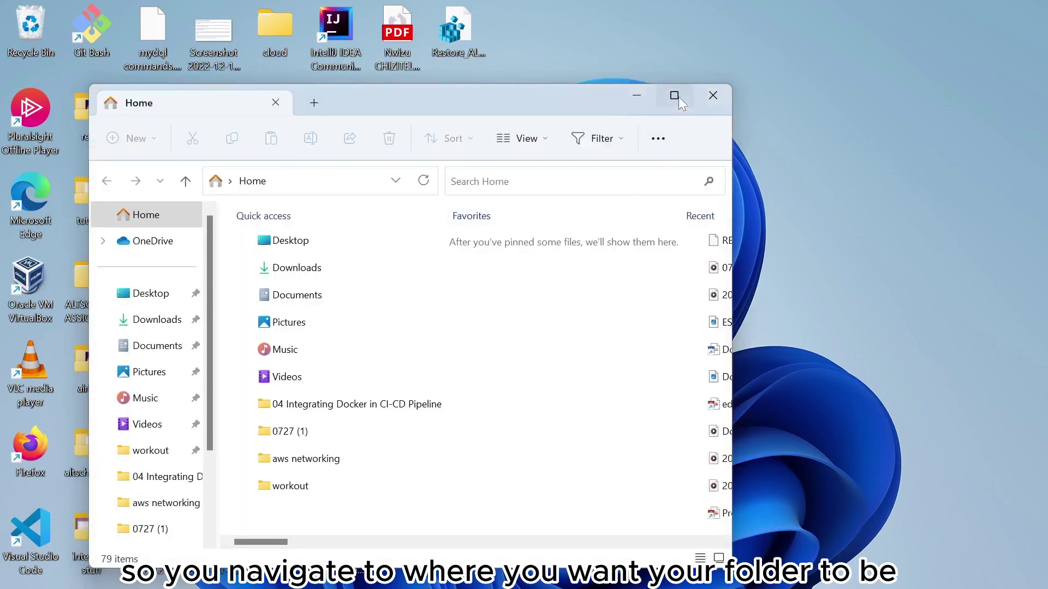
{"action": "left_click", "coordinate": [675, 96]}
{"action": "left_click", "coordinate": [61, 257]}
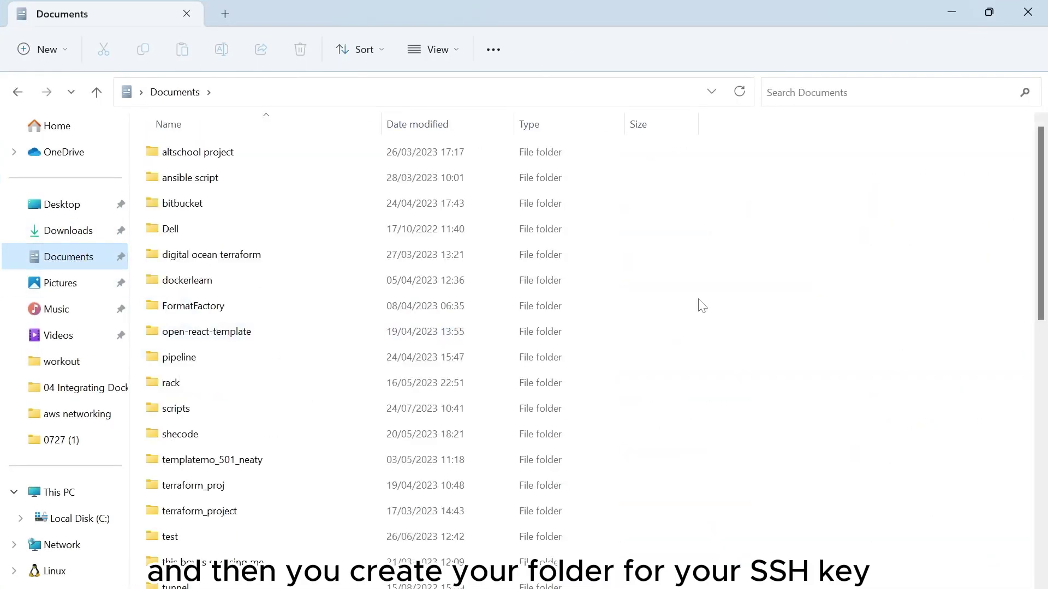
{"action": "right_click", "coordinate": [798, 238]}
{"action": "mouse_move", "coordinate": [843, 363]}
{"action": "left_click", "coordinate": [655, 362]}
{"action": "type", "text": "ssh key"}
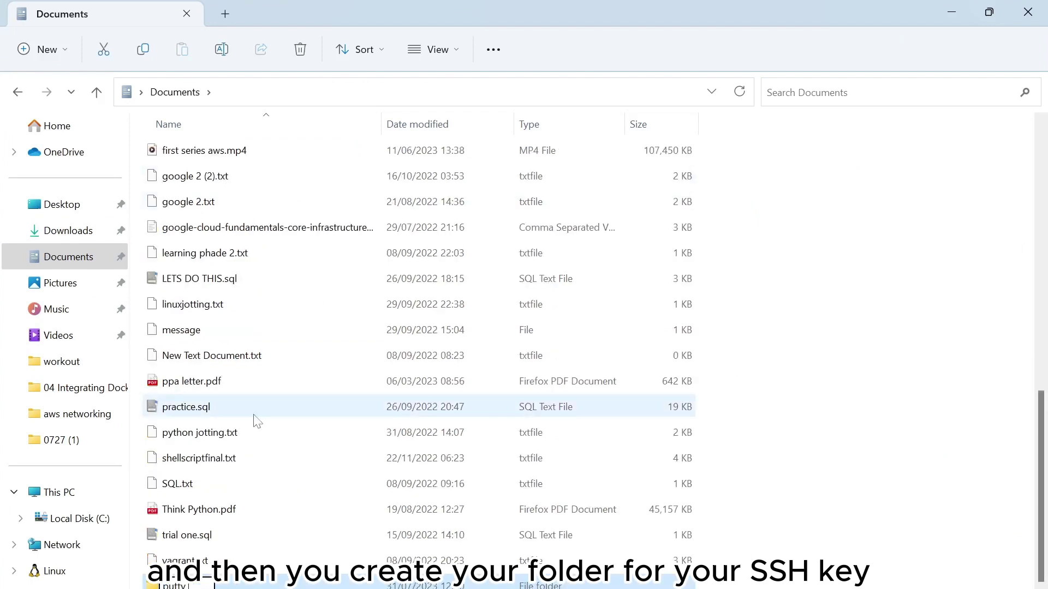
{"action": "key", "text": "Return"}
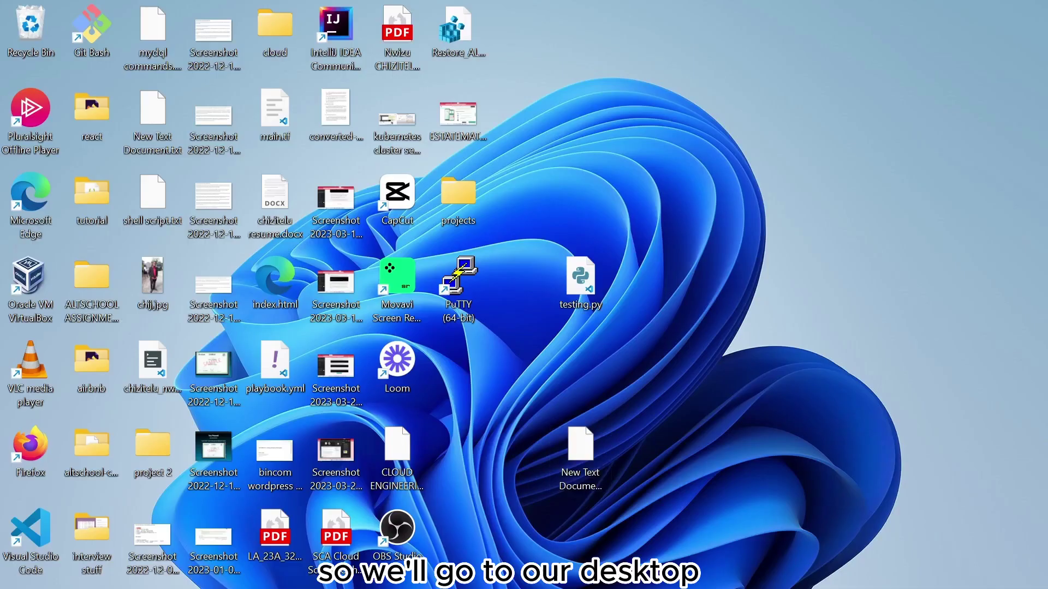
Open PuTTYgen from the Windows search and generate a 2048-bit RSA key pair
{"action": "key", "text": "super+s"}
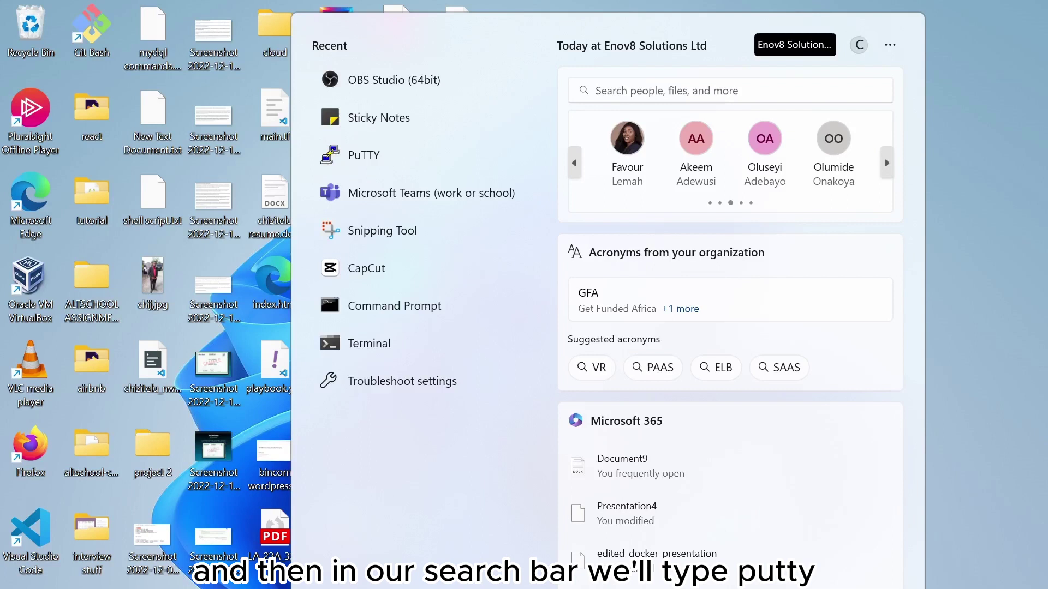
{"action": "type", "text": "putt"}
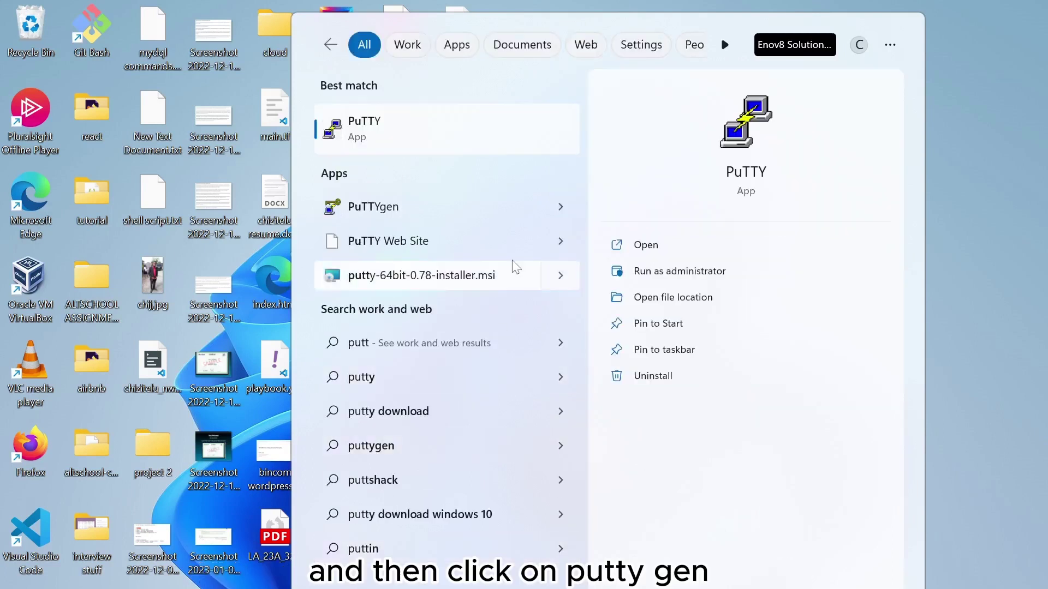
{"action": "left_click", "coordinate": [426, 208]}
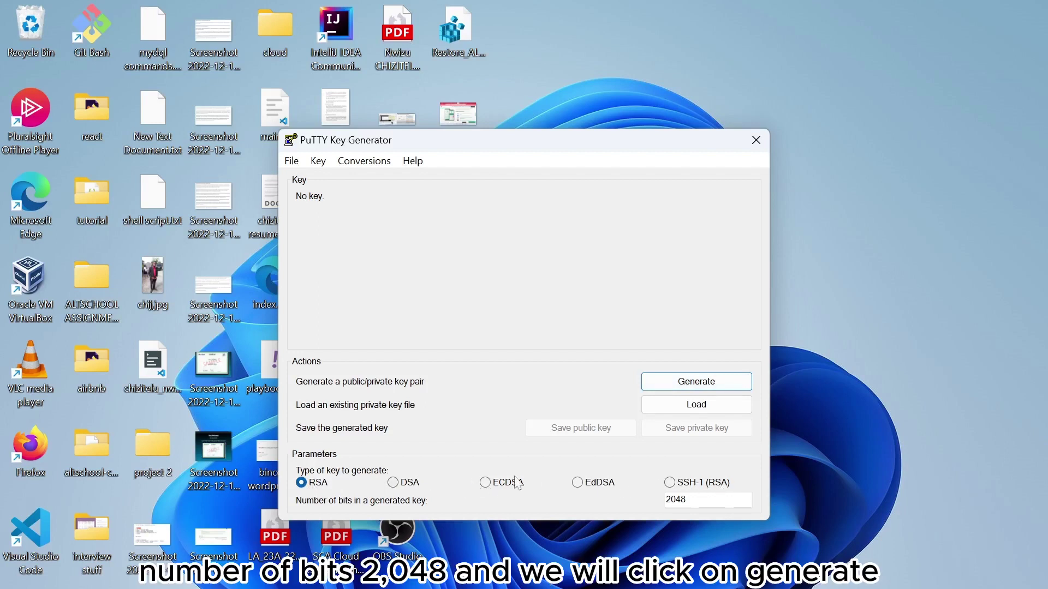
{"action": "left_click", "coordinate": [734, 385]}
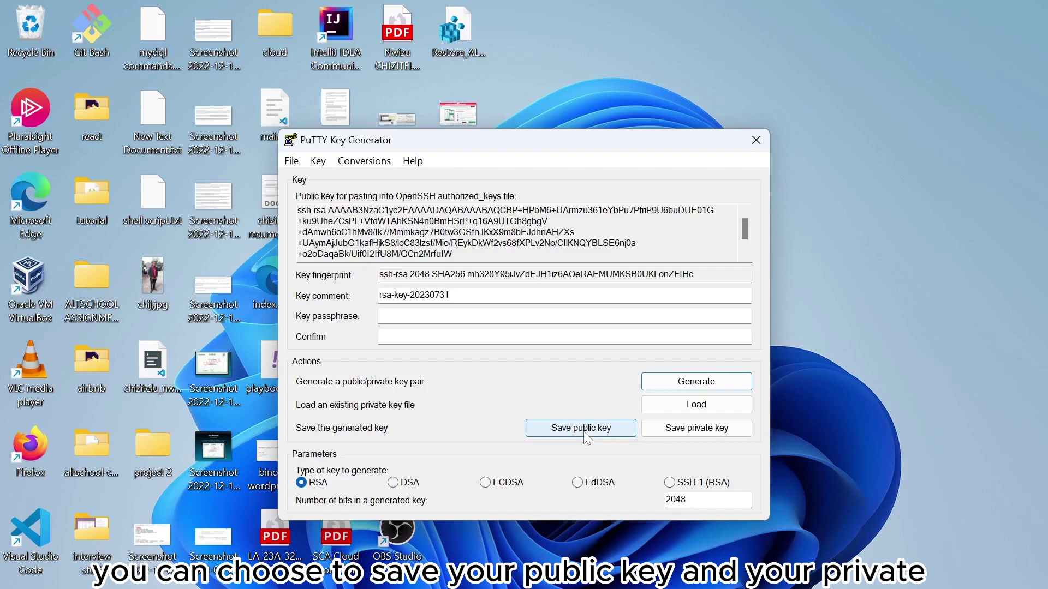
Save the generated public key as newkey in the ssh keys folder under Documents
{"action": "left_click", "coordinate": [587, 336]}
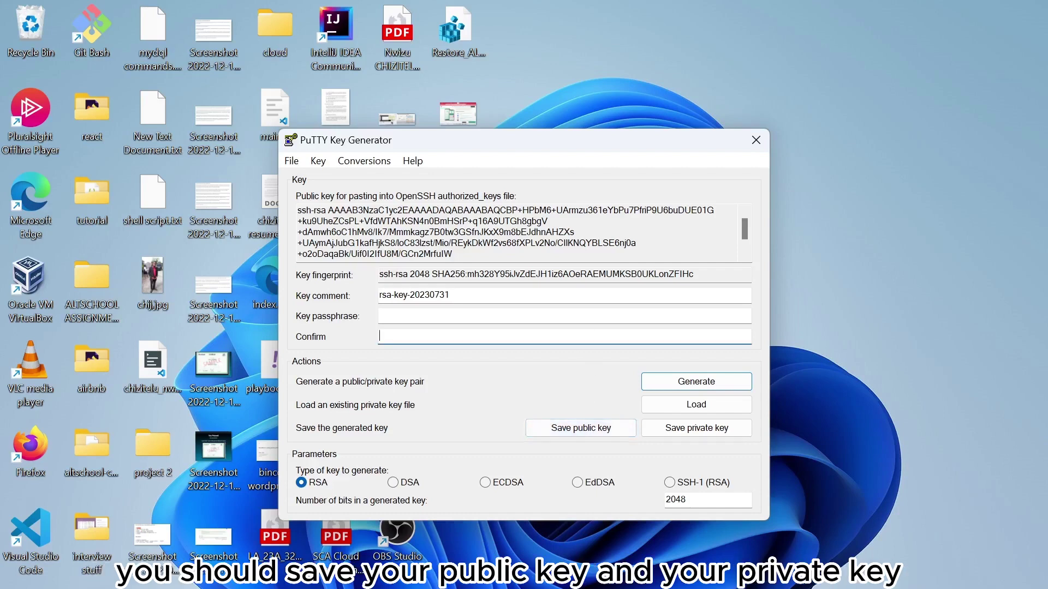
{"action": "left_click", "coordinate": [600, 429]}
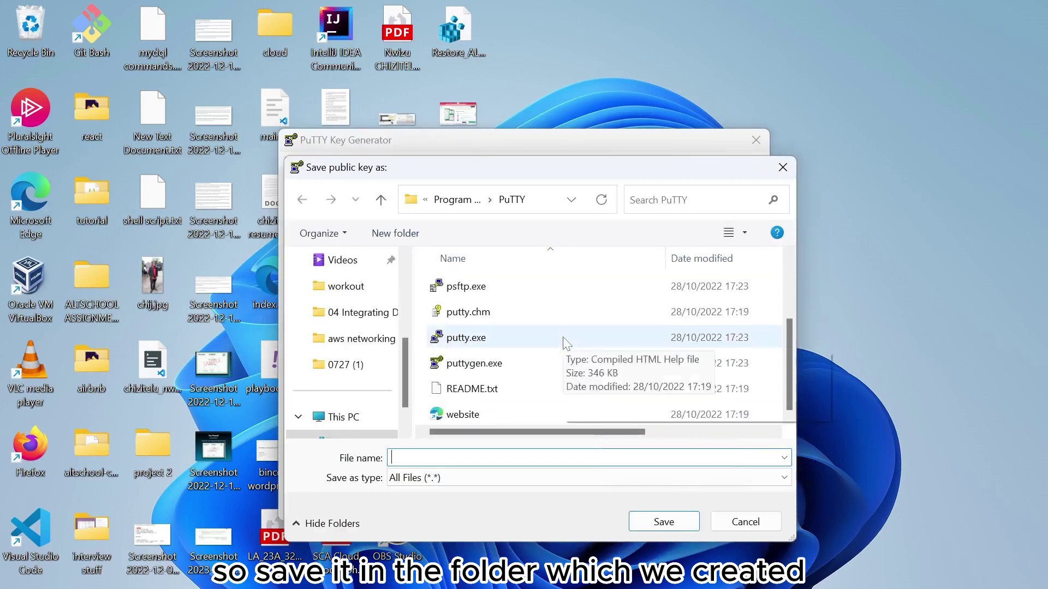
{"action": "scroll", "coordinate": [567, 342], "scroll_direction": "up", "scroll_amount": 2}
{"action": "scroll", "coordinate": [352, 316], "scroll_direction": "up", "scroll_amount": 1}
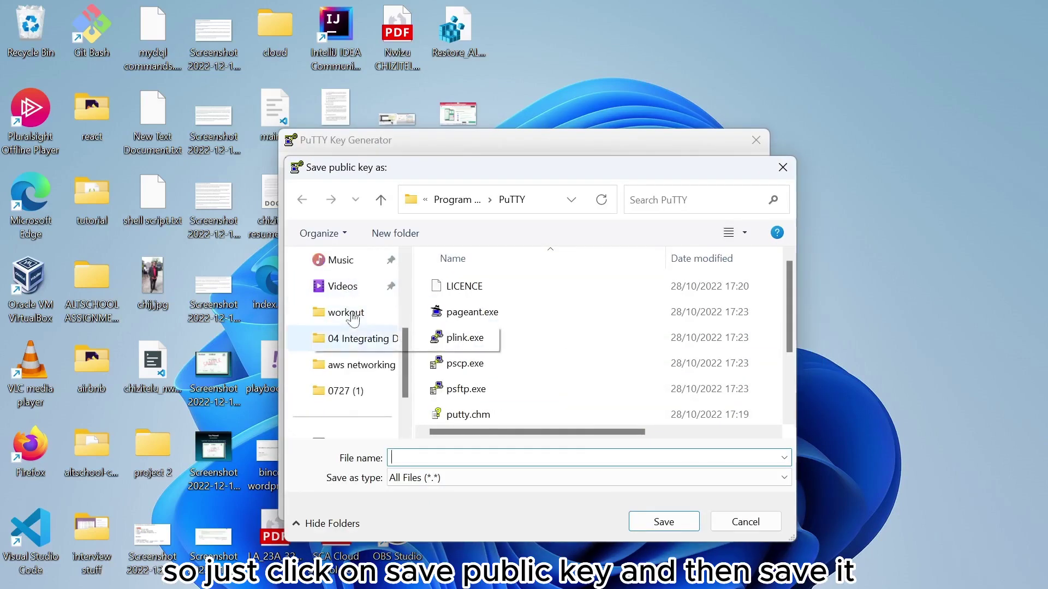
{"action": "scroll", "coordinate": [352, 315], "scroll_direction": "up", "scroll_amount": 2}
{"action": "left_click", "coordinate": [358, 339]}
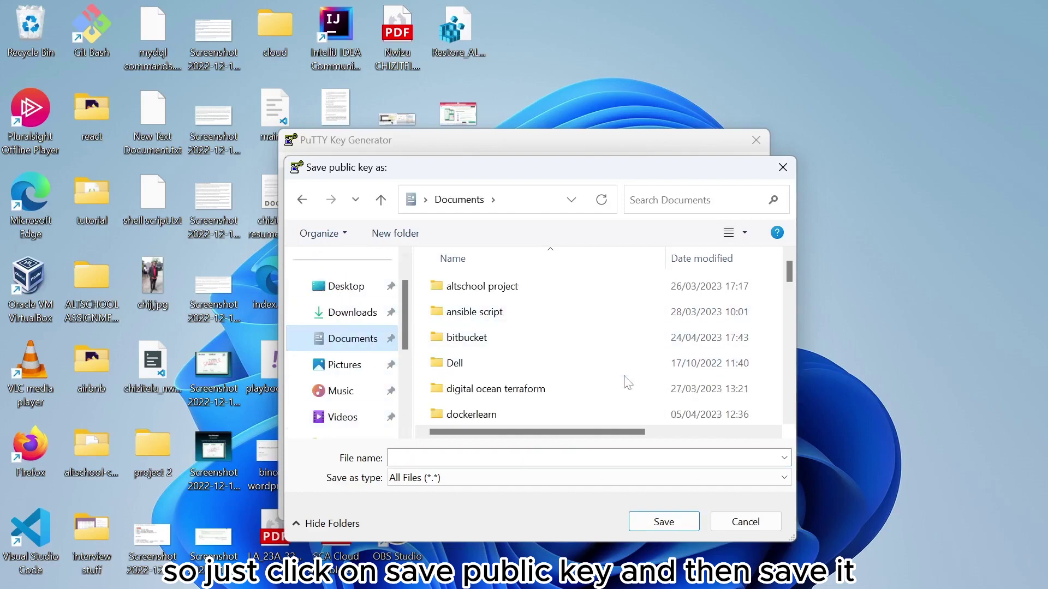
{"action": "left_click", "coordinate": [619, 457]}
{"action": "type", "text": "ssh keys"}
{"action": "key", "text": "Return"}
{"action": "type", "text": "ne"}
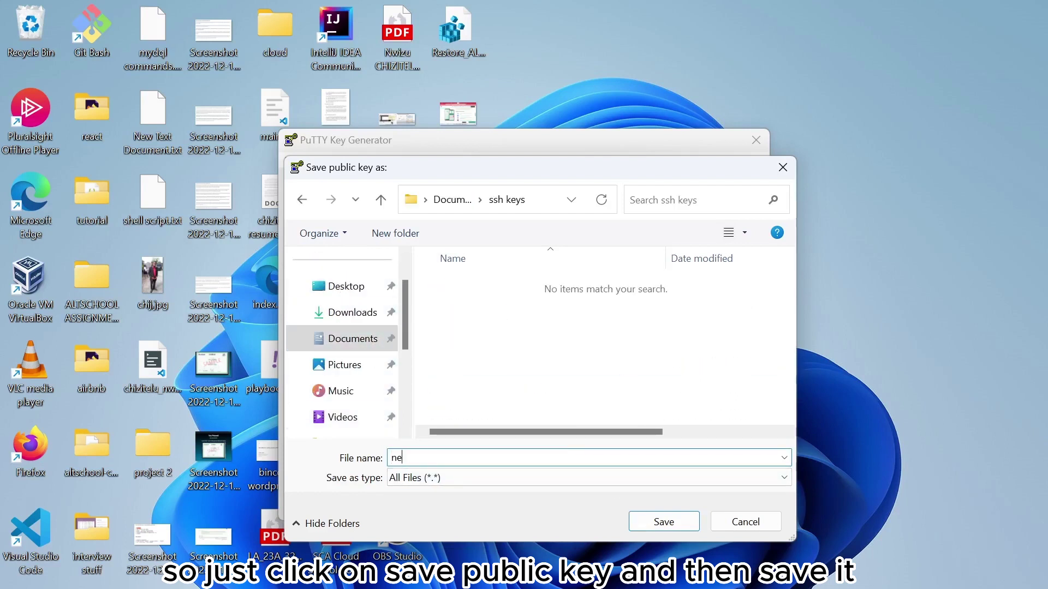
{"action": "type", "text": "wkey"}
{"action": "left_click", "coordinate": [663, 522]}
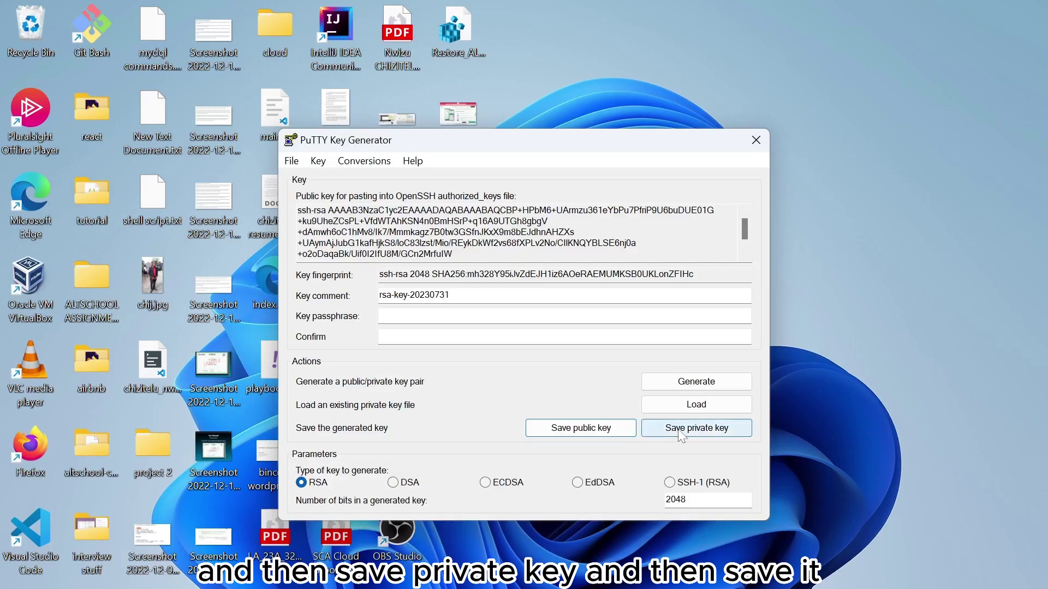
Save the private key without a passphrase as newkey_private in the ssh keys folder
{"action": "left_click", "coordinate": [679, 431]}
{"action": "left_click", "coordinate": [541, 379]}
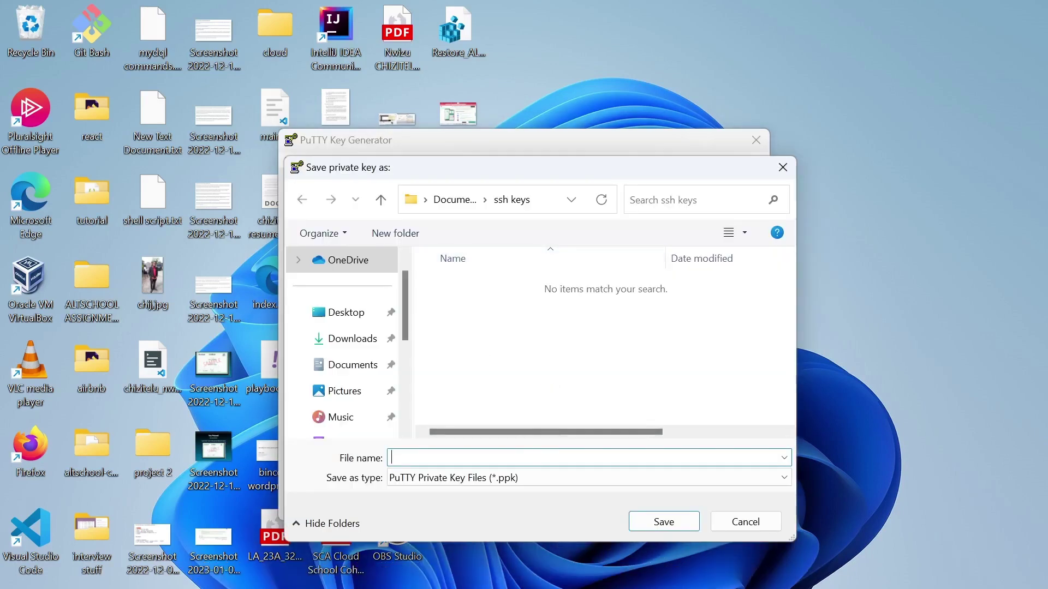
{"action": "type", "text": "newkeyprivate"}
{"action": "key", "text": "Left"}
{"action": "key", "text": "Left"}
{"action": "key", "text": "Left"}
{"action": "key", "text": "Left"}
{"action": "key", "text": "Left"}
{"action": "key", "text": "Left"}
{"action": "key", "text": "Left"}
{"action": "type", "text": "_"}
{"action": "left_click", "coordinate": [668, 522]}
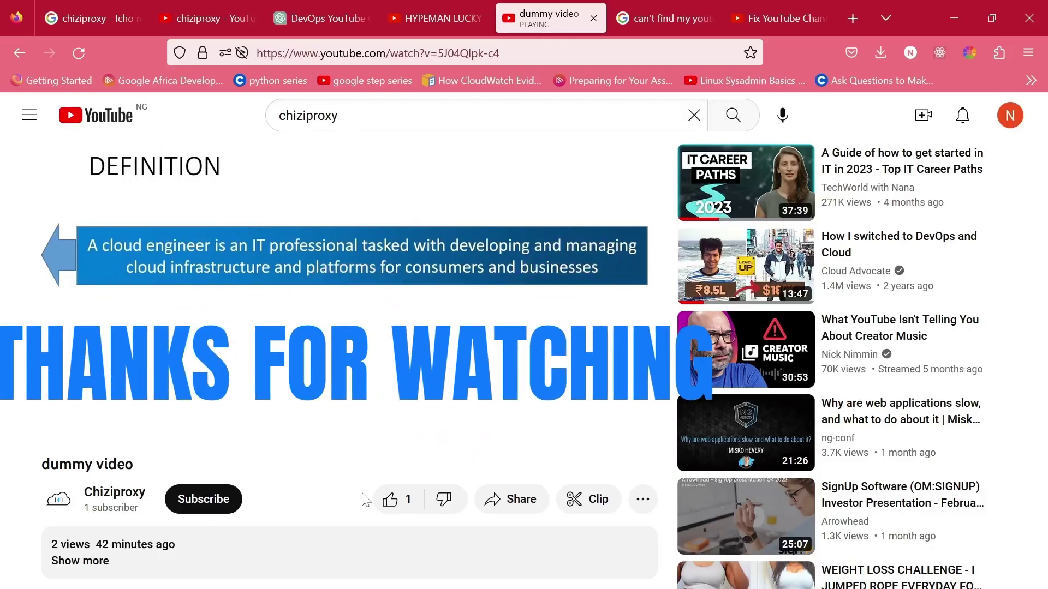
Like the YouTube video titled "dummy video" and subscribe to its channel
{"action": "left_click", "coordinate": [391, 500]}
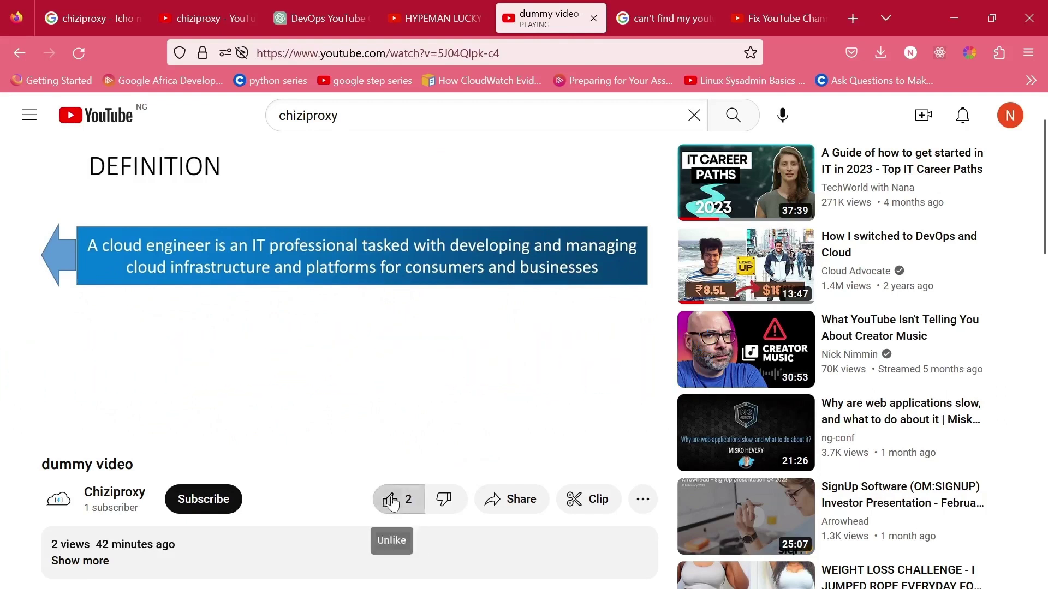
{"action": "left_click", "coordinate": [218, 508]}
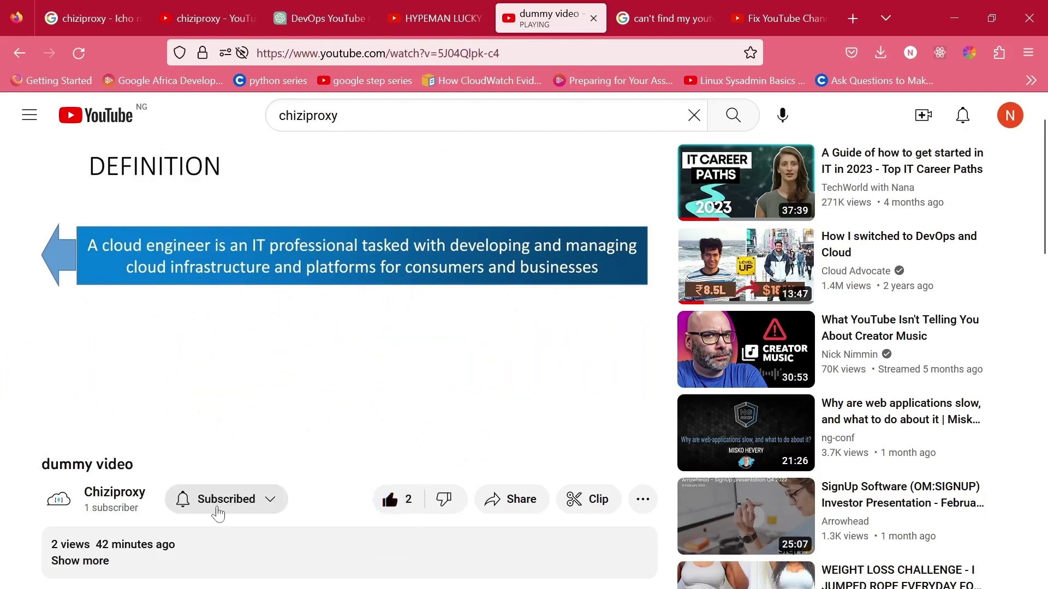